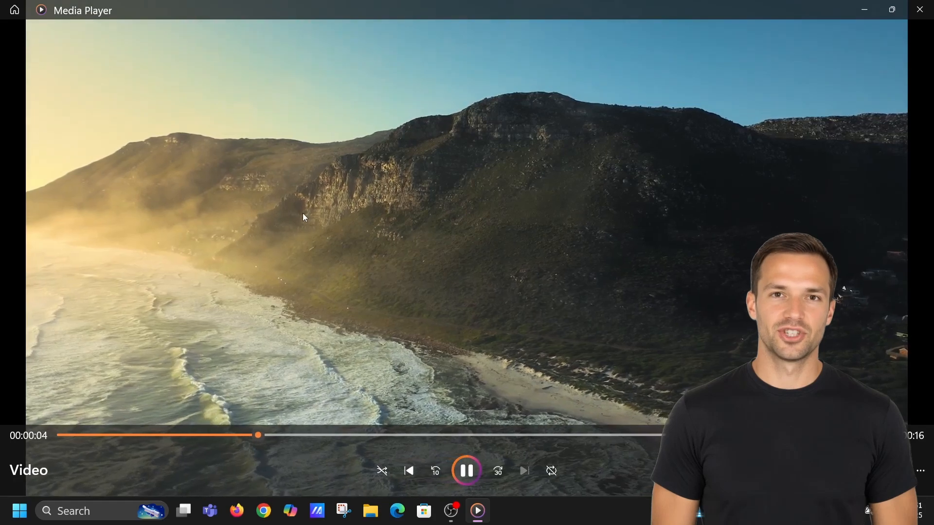
# Step: Pause the playing coastline video and close the media player
pyautogui.click(464, 466)
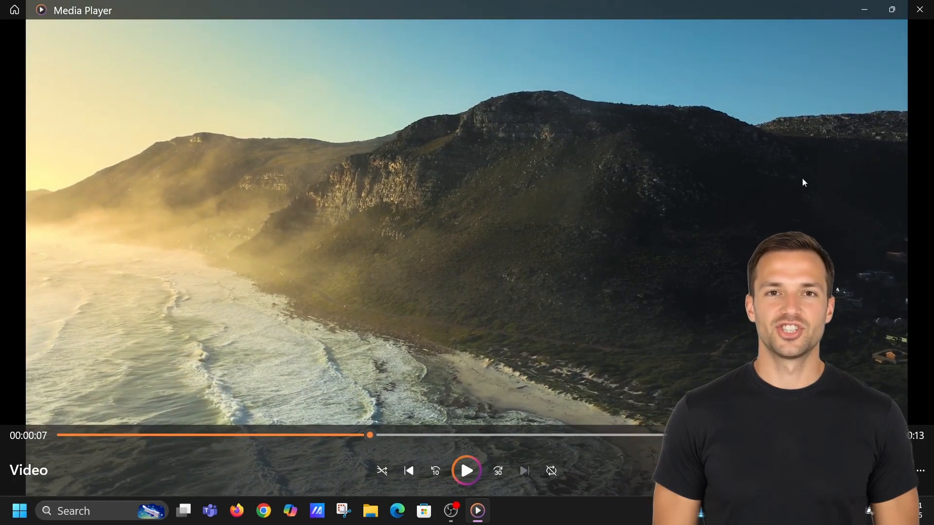
pyautogui.click(920, 9)
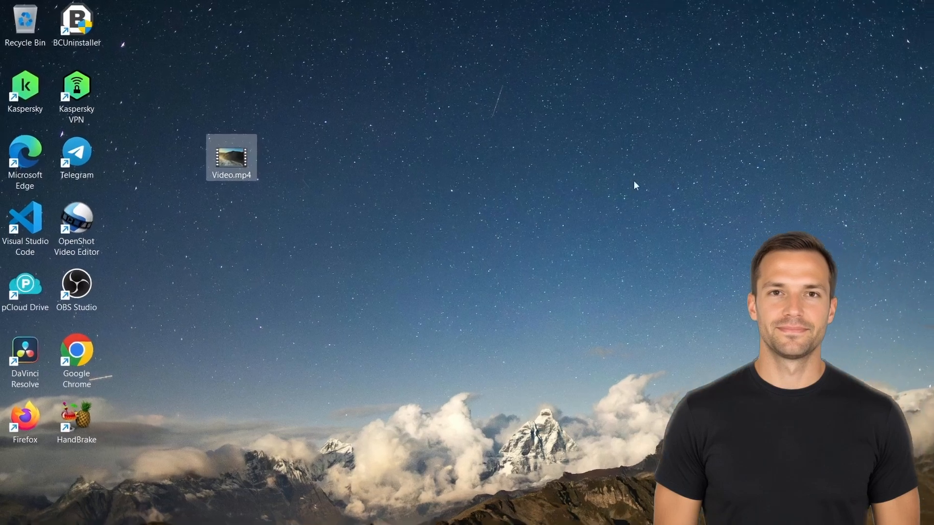
# Step: Check the file size of Video.mp4 in its properties and close the dialog
pyautogui.rightClick(261, 173)
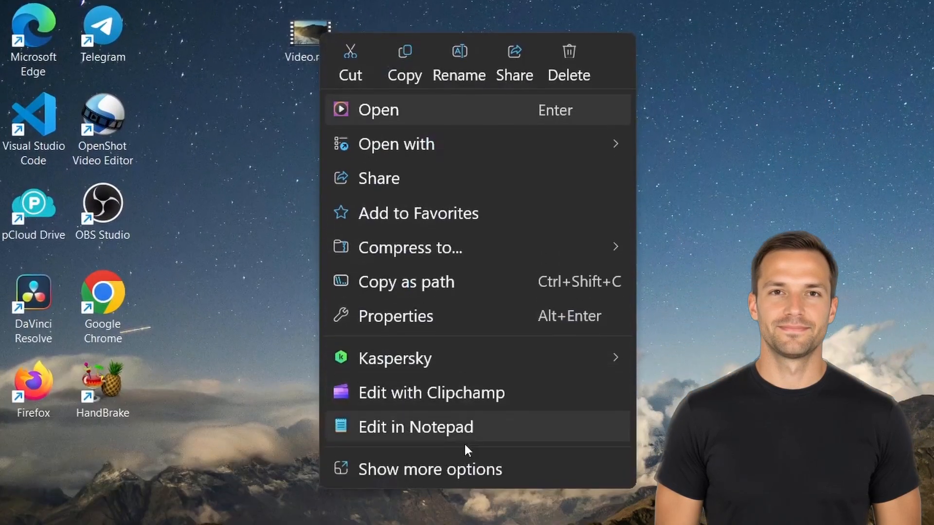
pyautogui.click(464, 524)
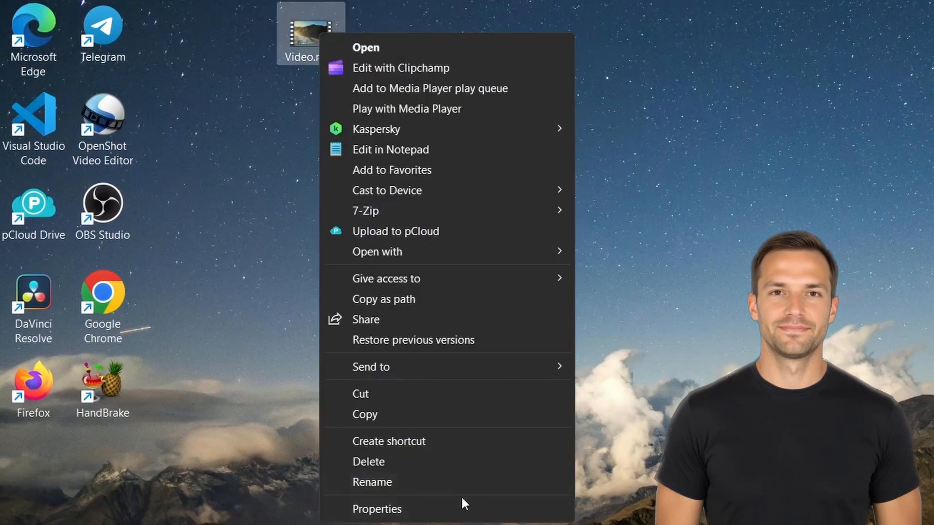
pyautogui.click(461, 524)
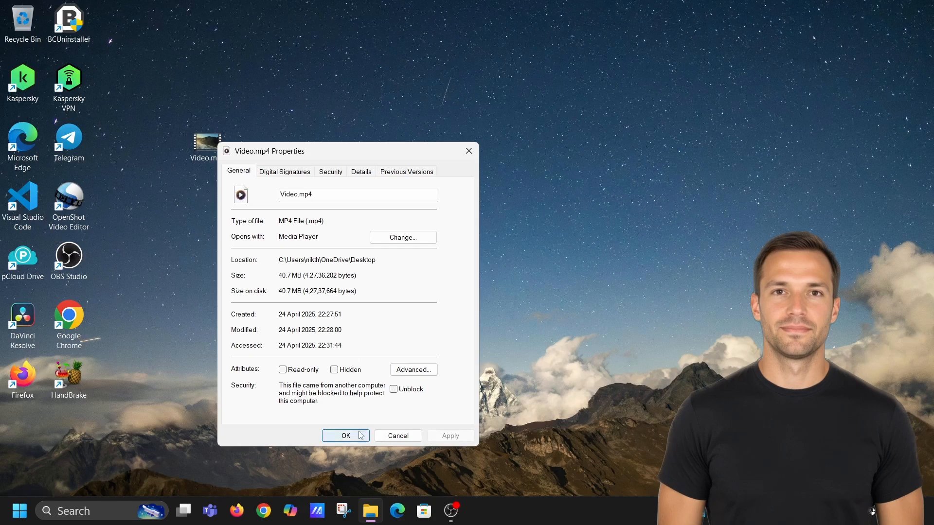
pyautogui.click(361, 435)
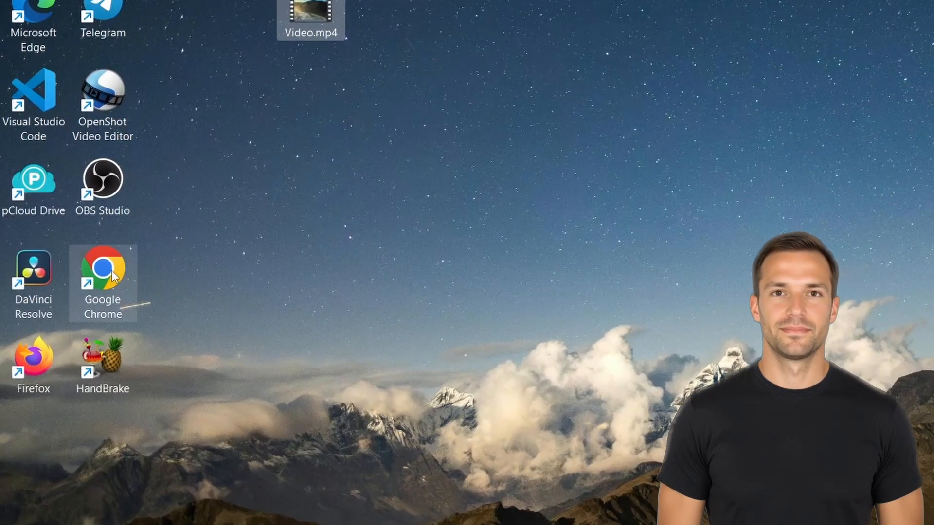
# Step: Switch to Google Chrome and go to google.com
pyautogui.doubleClick(113, 277)
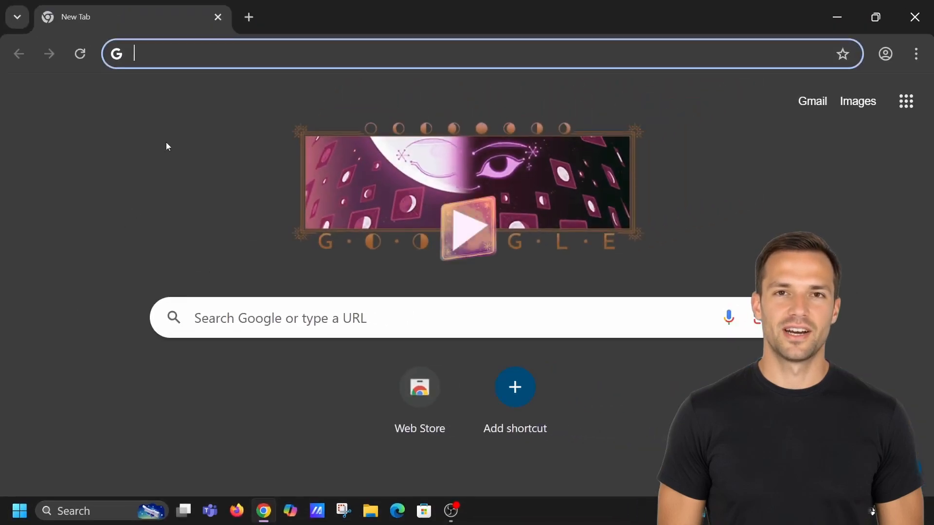
pyautogui.click(199, 58)
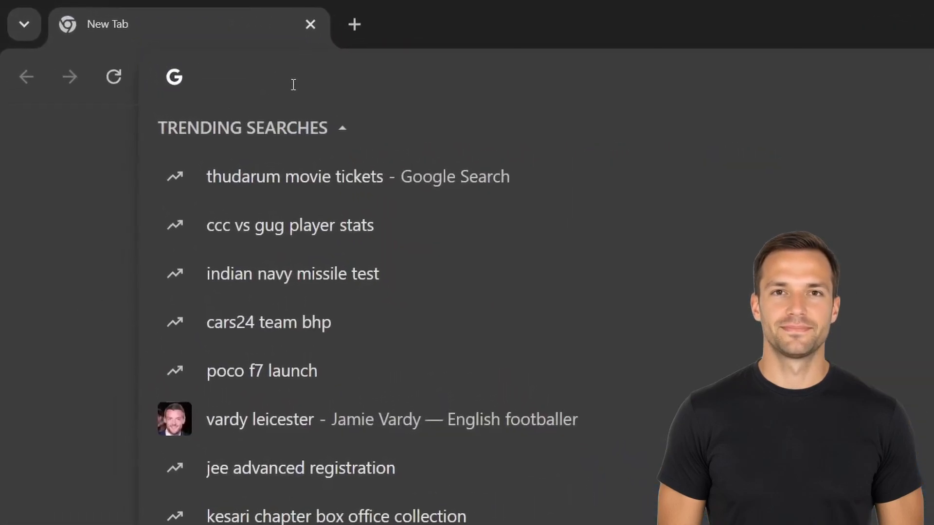
pyautogui.write('google.com')
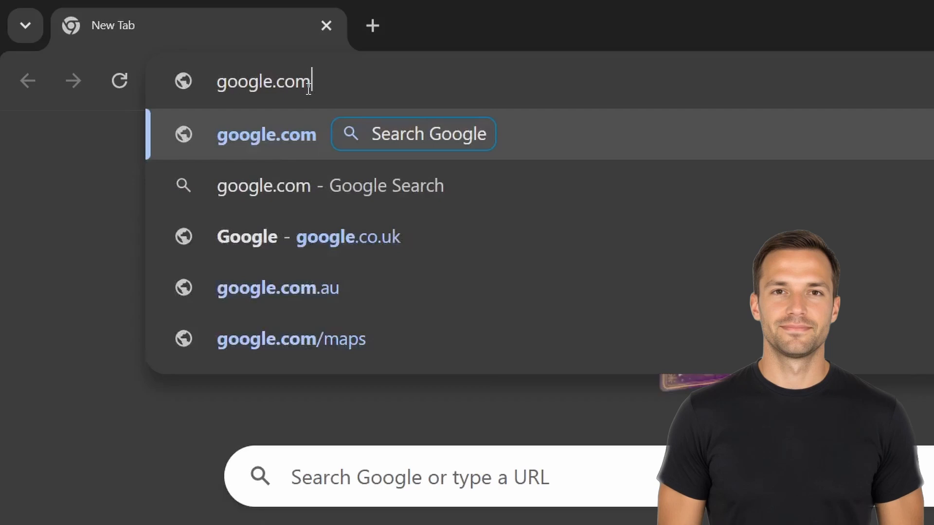
pyautogui.press('Return')
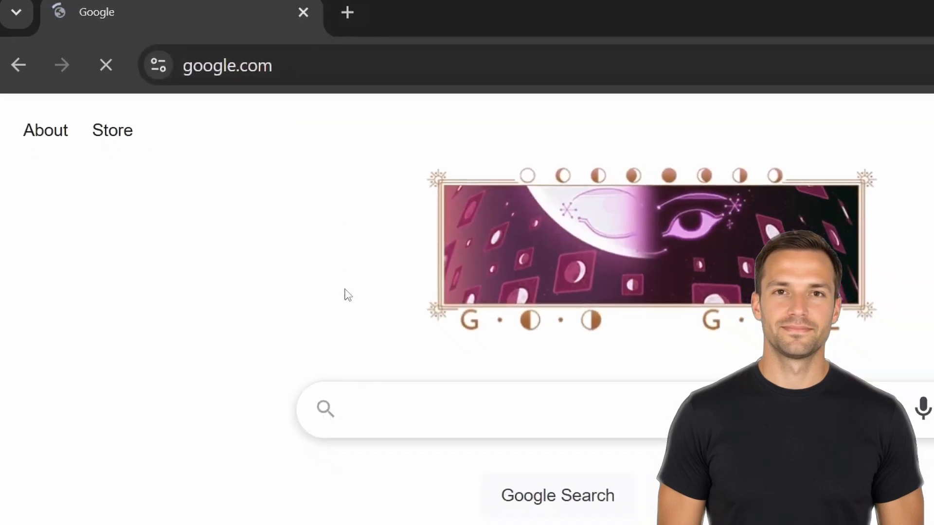
# Step: Search Google for "Handbrake"
pyautogui.write('H')
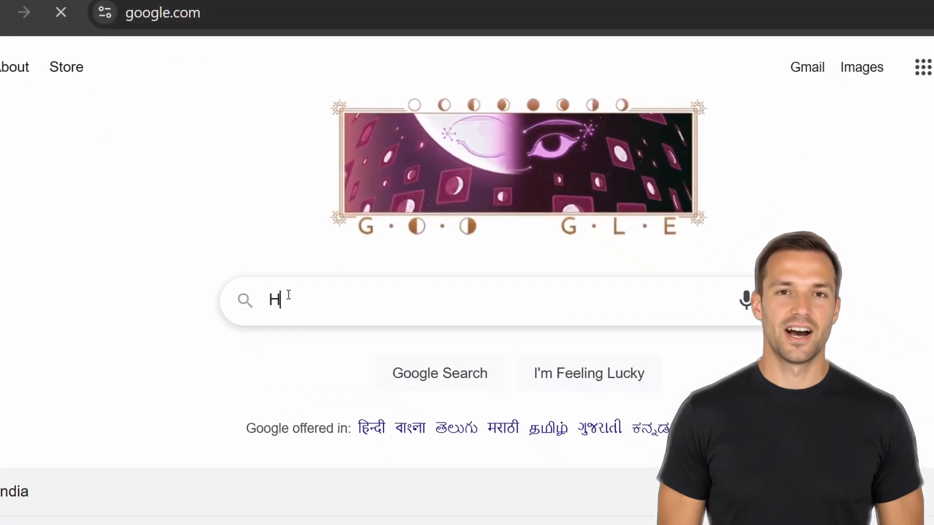
pyautogui.write('andbrake')
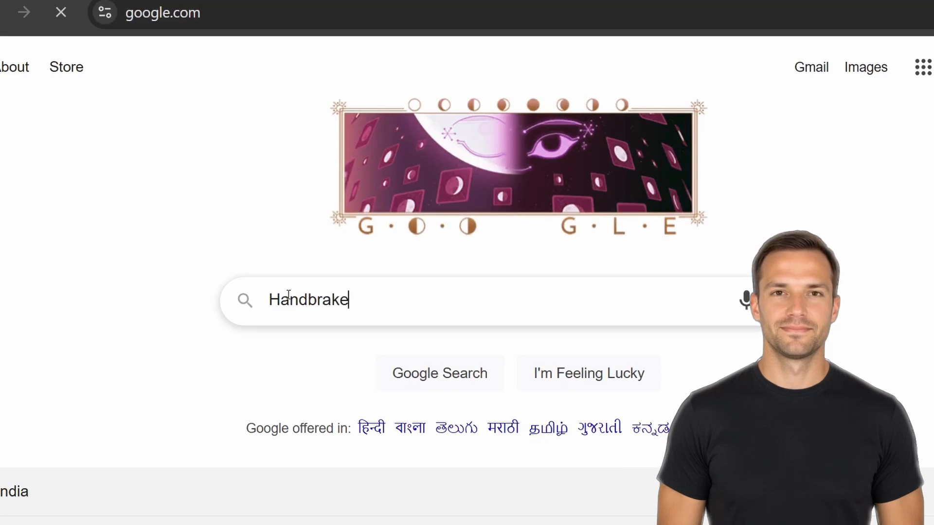
pyautogui.press('Return')
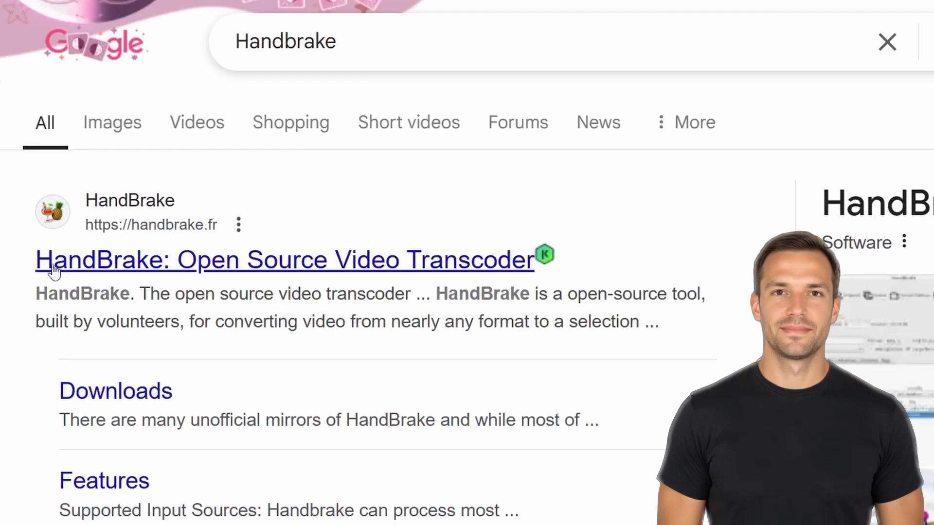
# Step: Open the official handbrake.fr site from the results and download HandBrake 1.9.2 for Windows
pyautogui.click(171, 262)
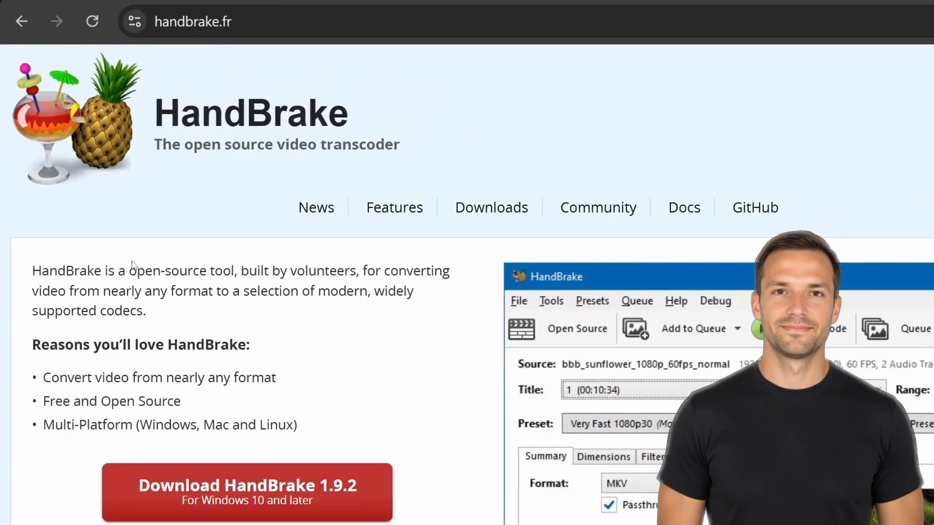
pyautogui.scroll(-2, 114, 265)
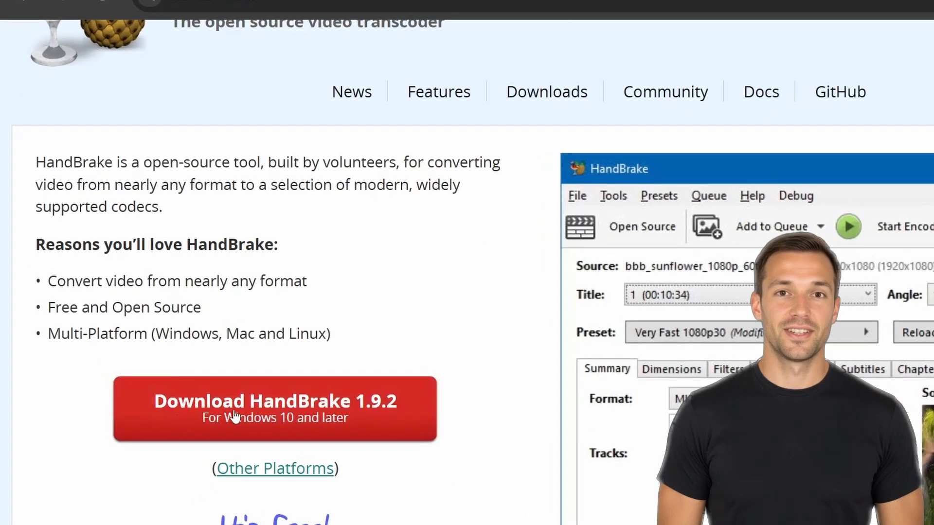
pyautogui.click(311, 439)
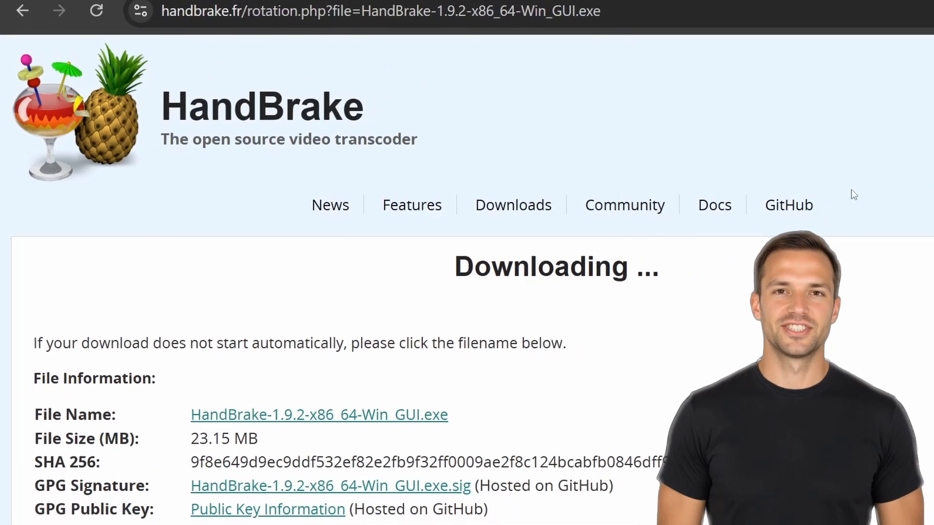
# Step: Run the downloaded HandBrake-1.9.2-x86_64-Win_GUI.exe installer and decline removing the previously installed version
pyautogui.click(857, 60)
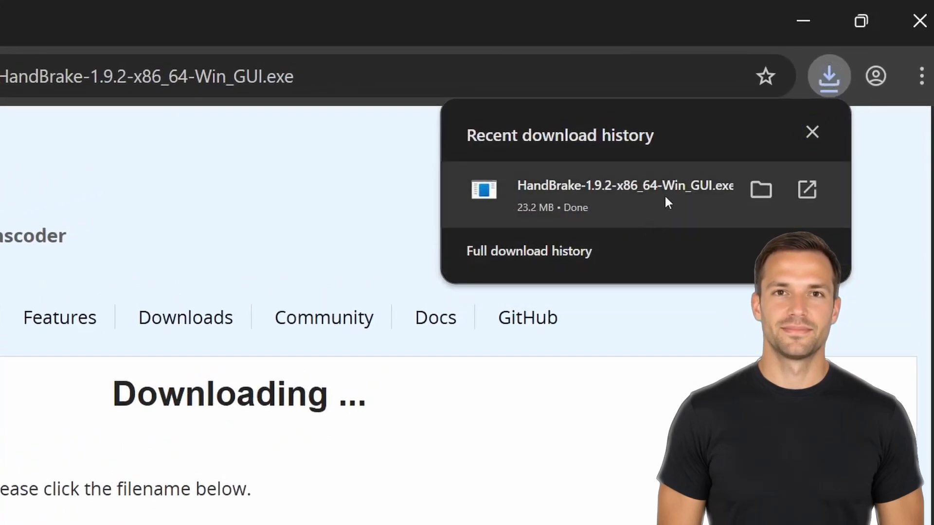
pyautogui.click(670, 195)
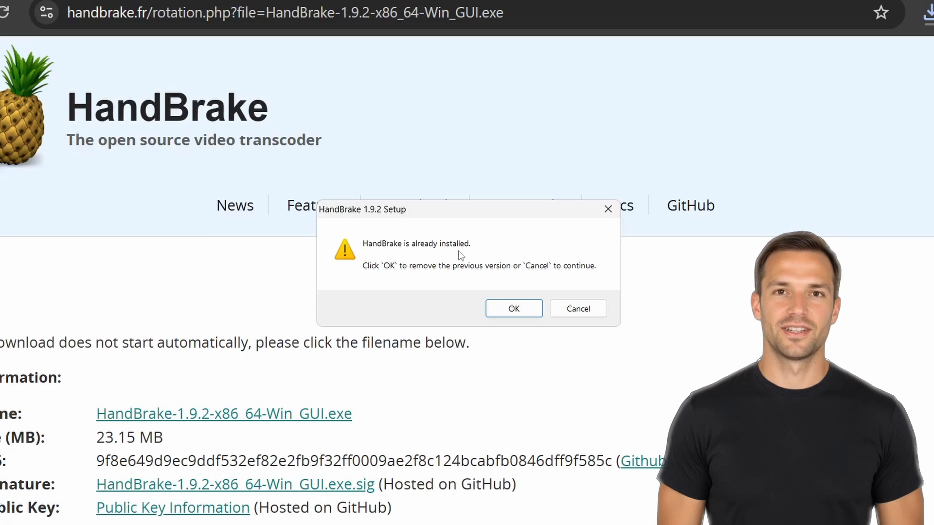
pyautogui.click(565, 310)
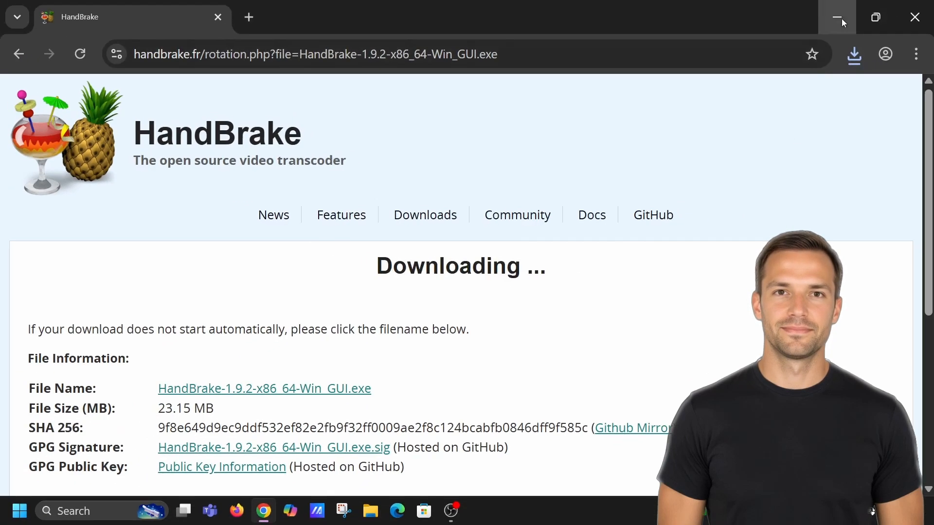
# Step: Minimize the browser and launch HandBrake from its desktop shortcut
pyautogui.click(837, 17)
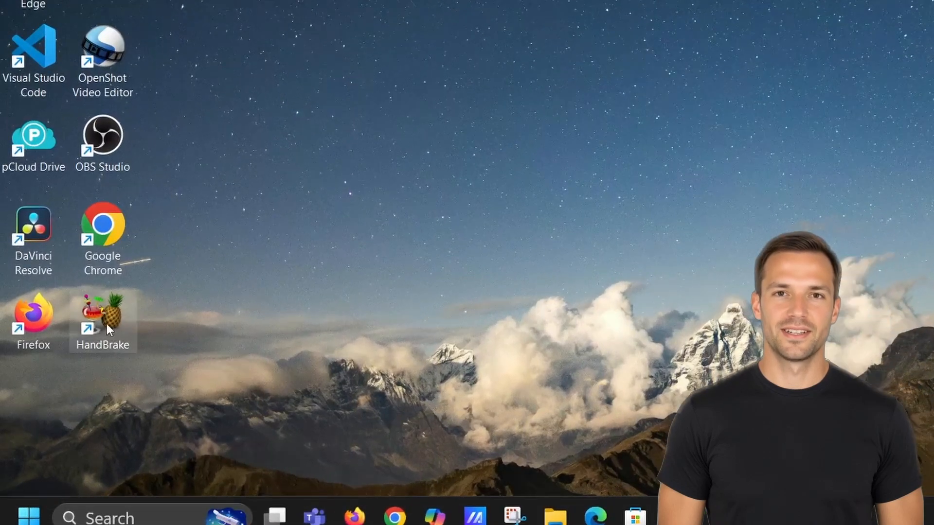
pyautogui.click(106, 323)
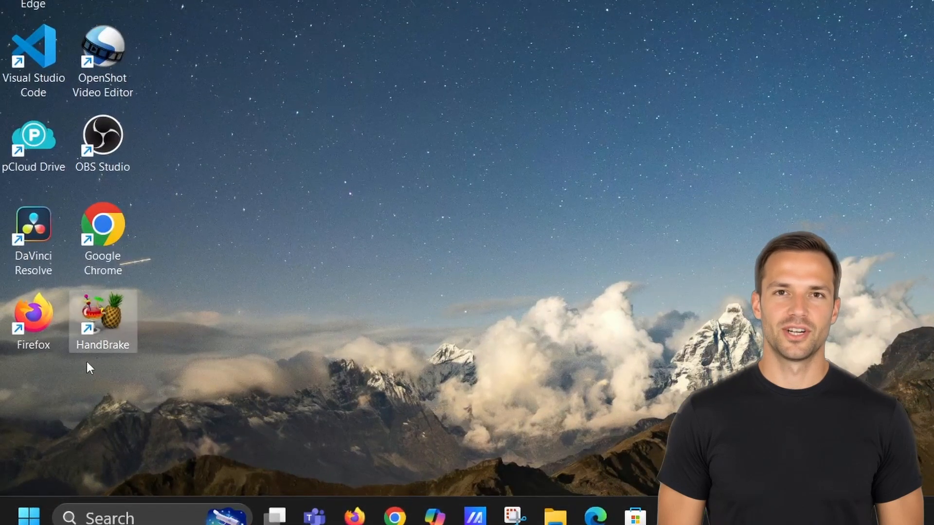
pyautogui.doubleClick(104, 320)
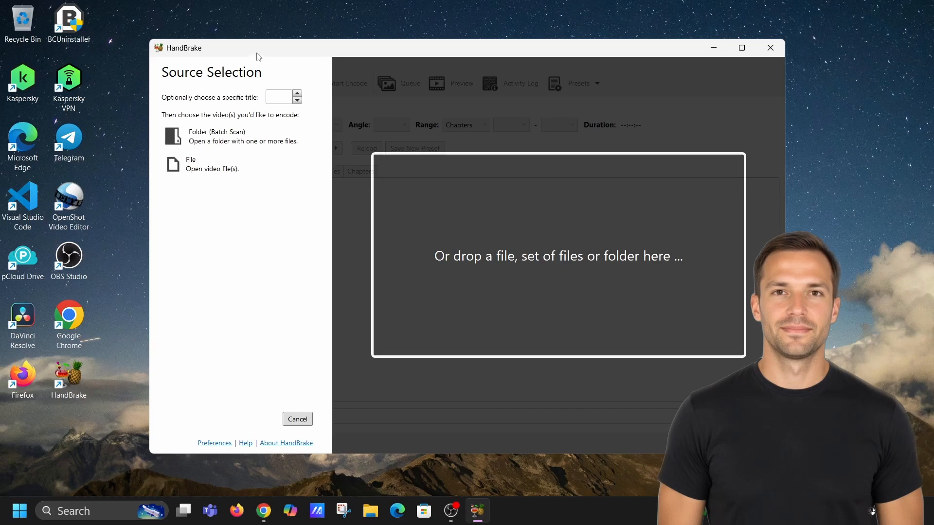
# Step: Move the HandBrake window clear of the desktop file and load Video.mp4 as the source
pyautogui.moveTo(256, 53); pyautogui.dragTo(383, 60)
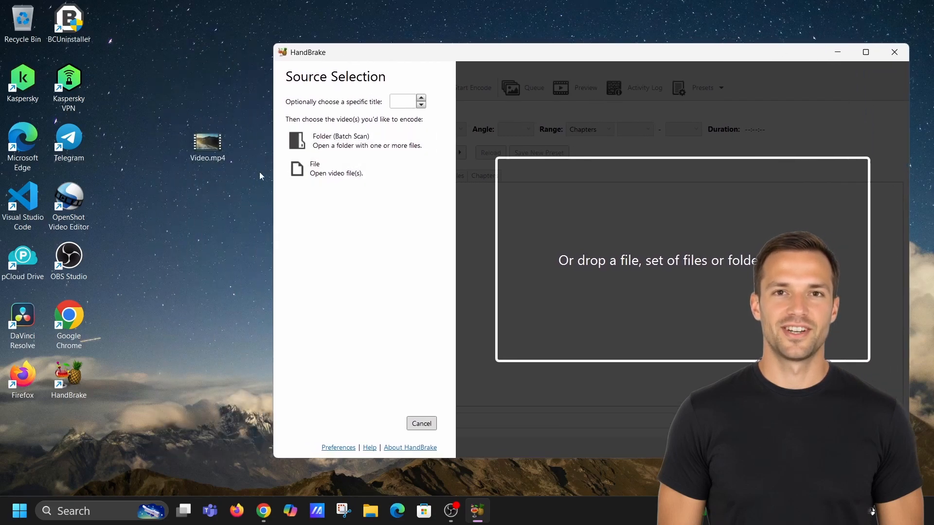
pyautogui.click(213, 148)
pyautogui.moveTo(207, 155); pyautogui.dragTo(579, 244)
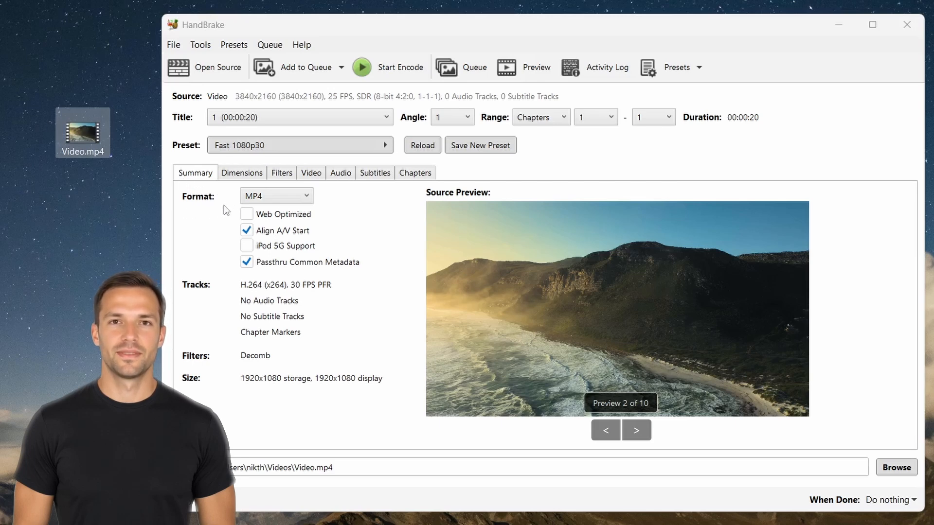
# Step: Keep MP4 as the output format and enable Web Optimized
pyautogui.click(269, 195)
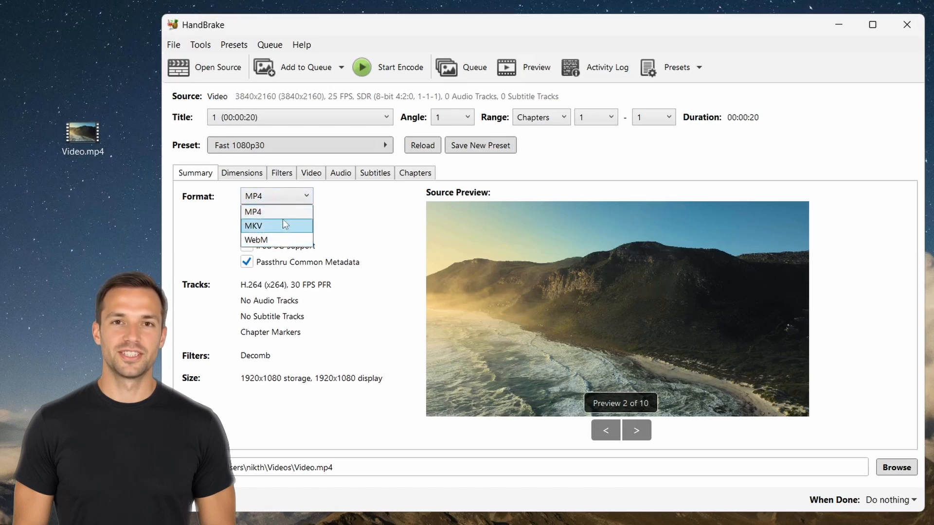
pyautogui.click(269, 214)
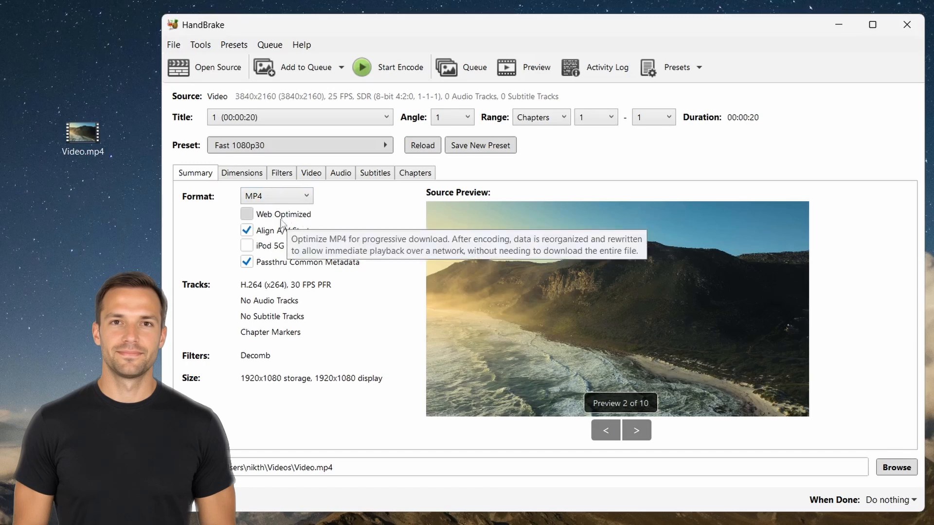
pyautogui.click(247, 217)
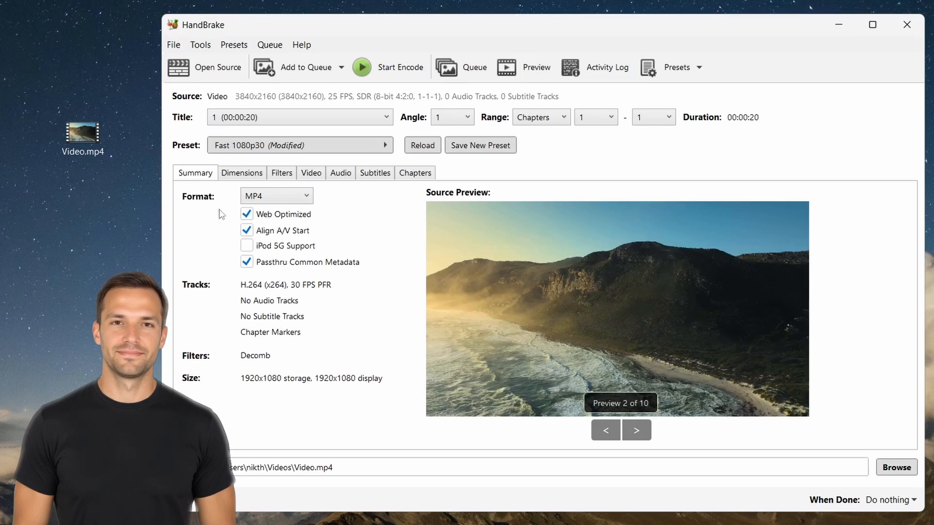
# Step: Review the dimensions and filters settings for the encode
pyautogui.click(231, 176)
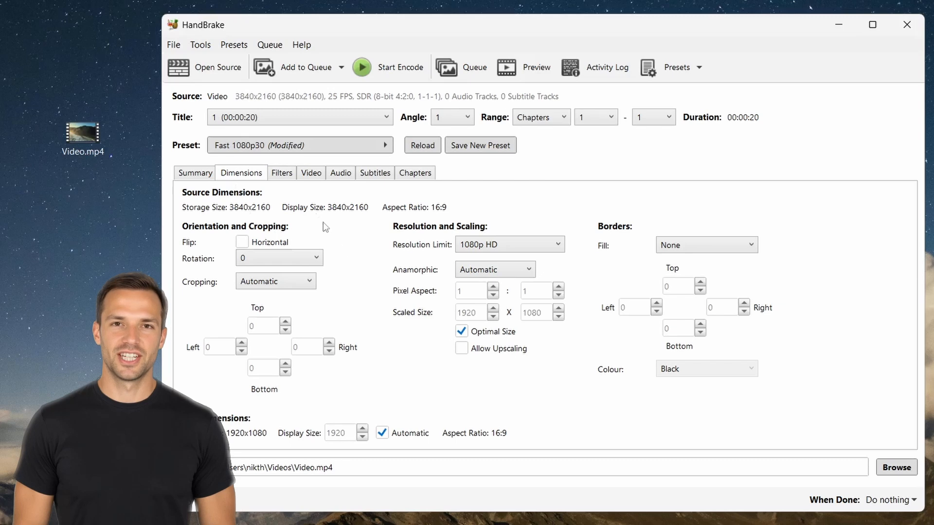
pyautogui.click(291, 179)
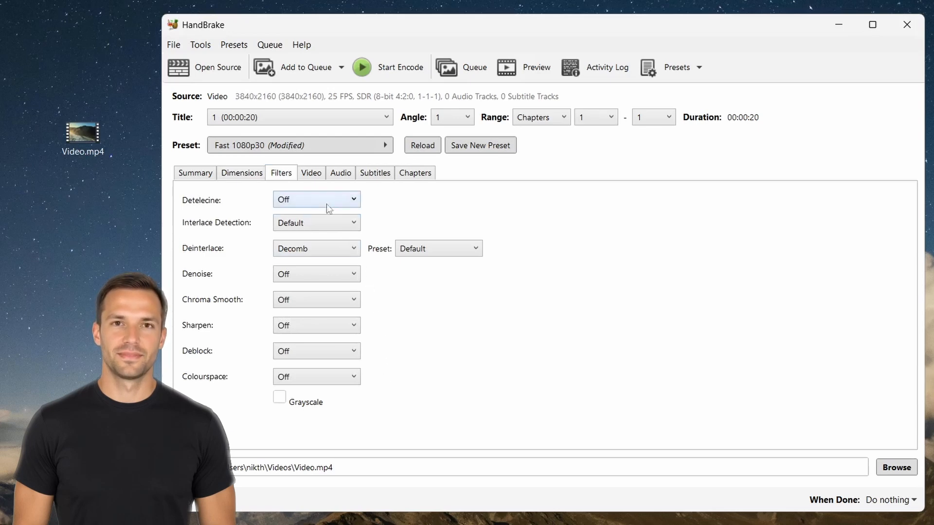
# Step: Select H.264 (x264) as the video encoder in the video settings
pyautogui.click(317, 182)
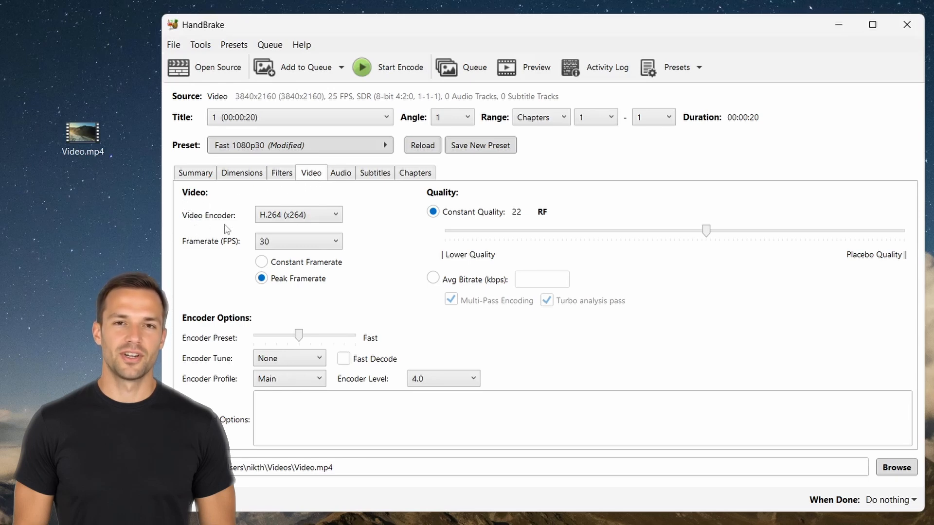
pyautogui.click(287, 219)
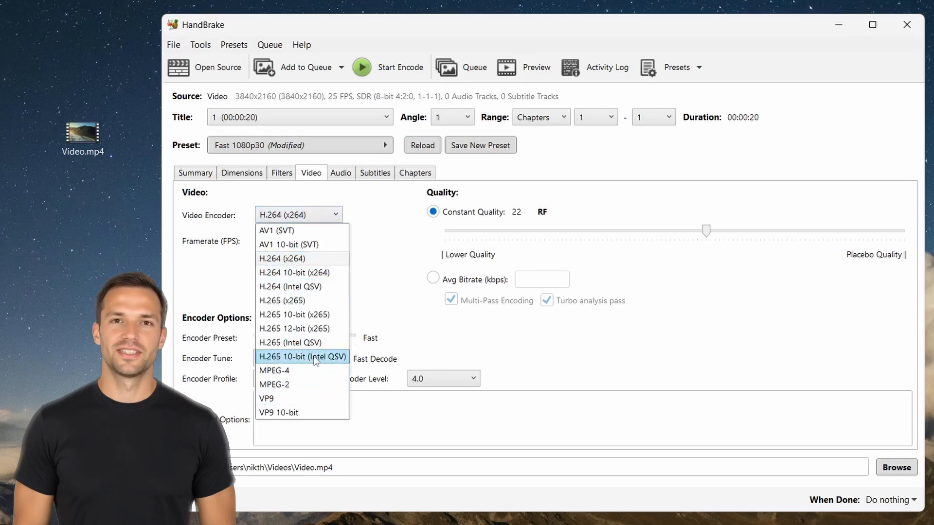
pyautogui.click(315, 262)
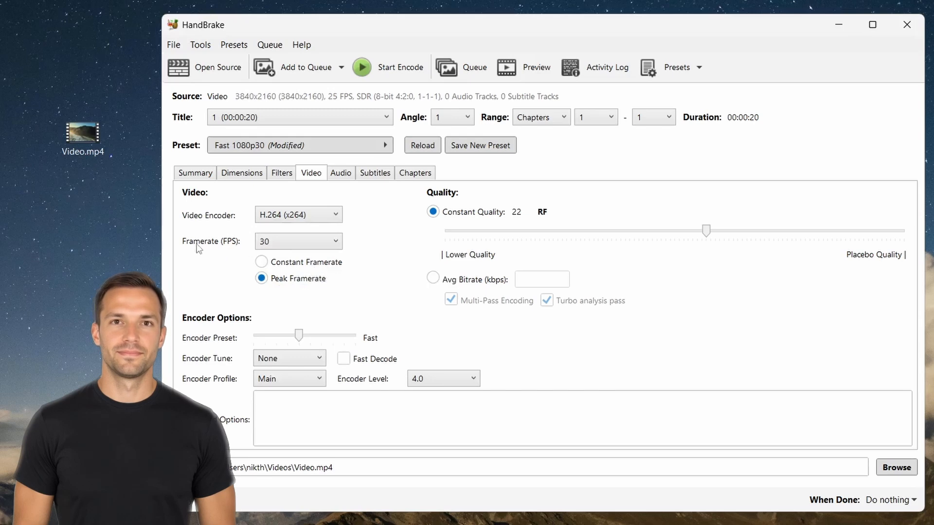
# Step: Set the output framerate to Same as source
pyautogui.click(300, 243)
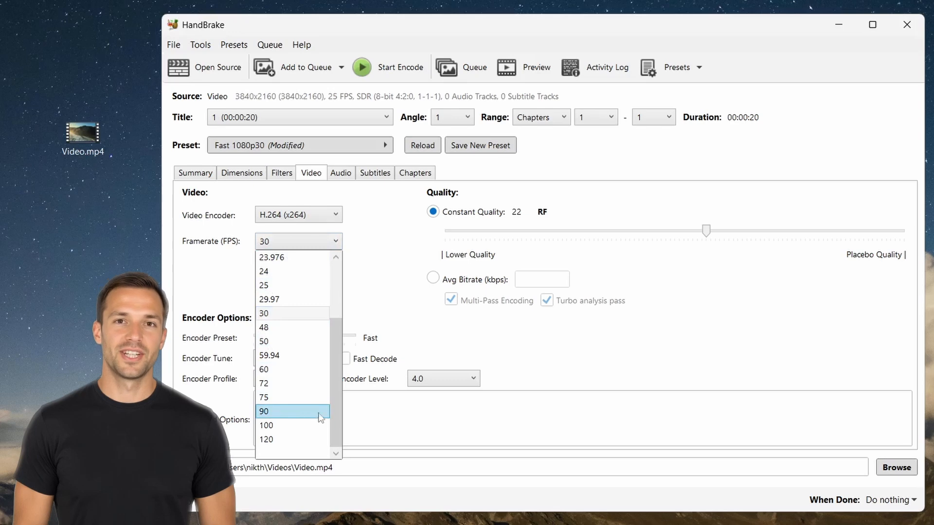
pyautogui.moveTo(336, 408); pyautogui.dragTo(335, 354)
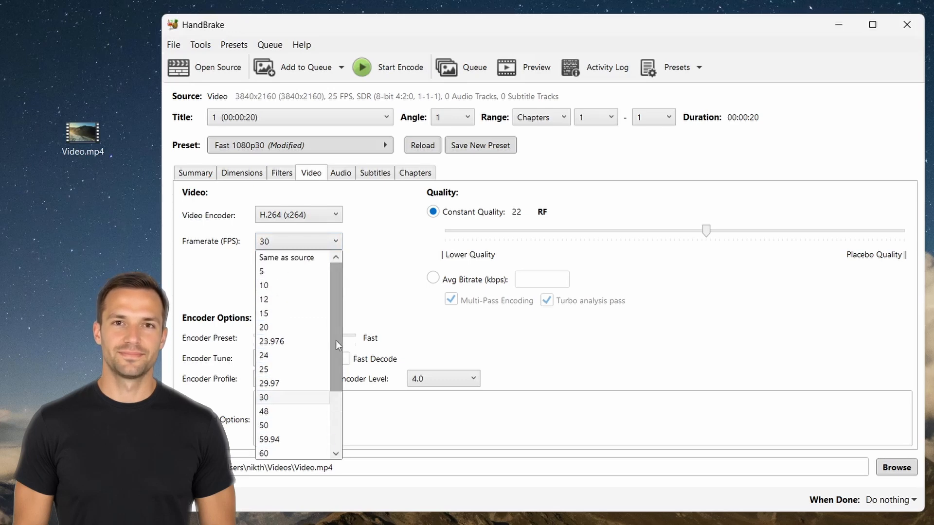
pyautogui.click(317, 257)
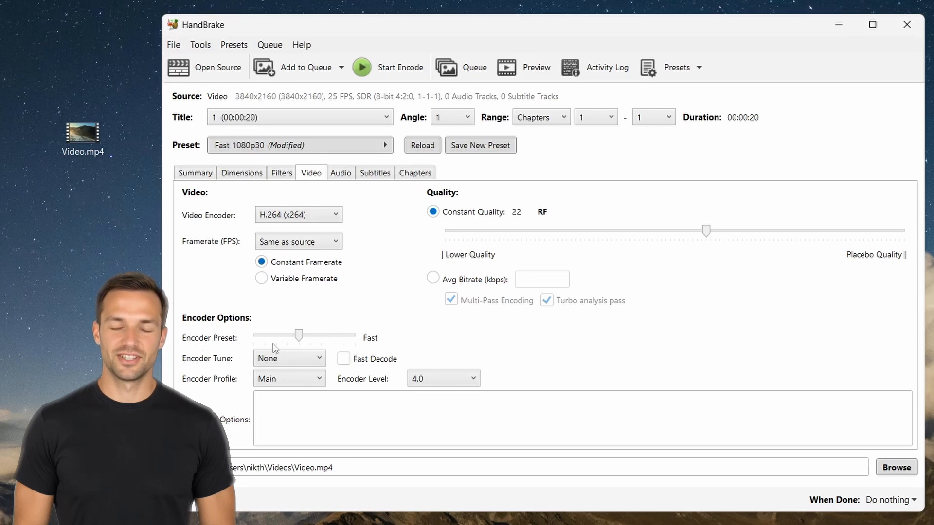
# Step: Set the encoder preset to Faster and the constant quality to RF 24
pyautogui.moveTo(299, 337); pyautogui.dragTo(294, 339)
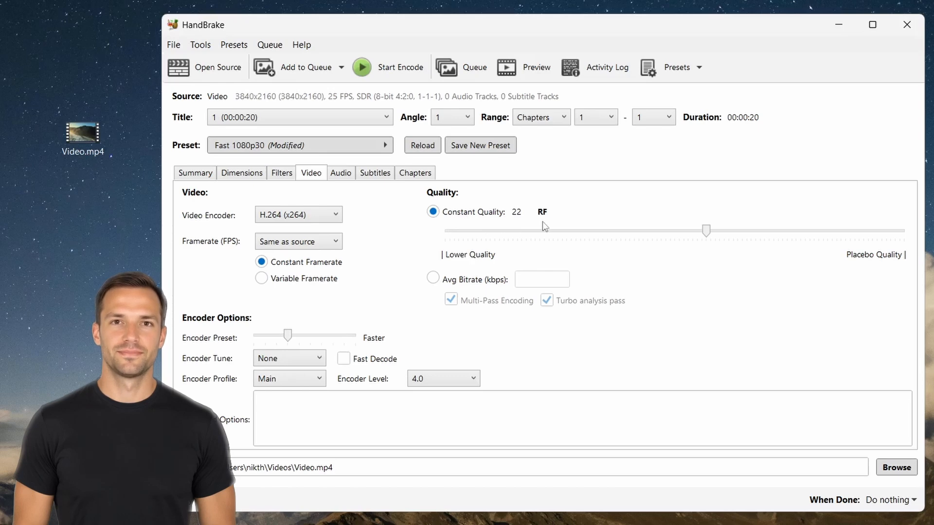
pyautogui.moveTo(706, 232); pyautogui.dragTo(690, 236)
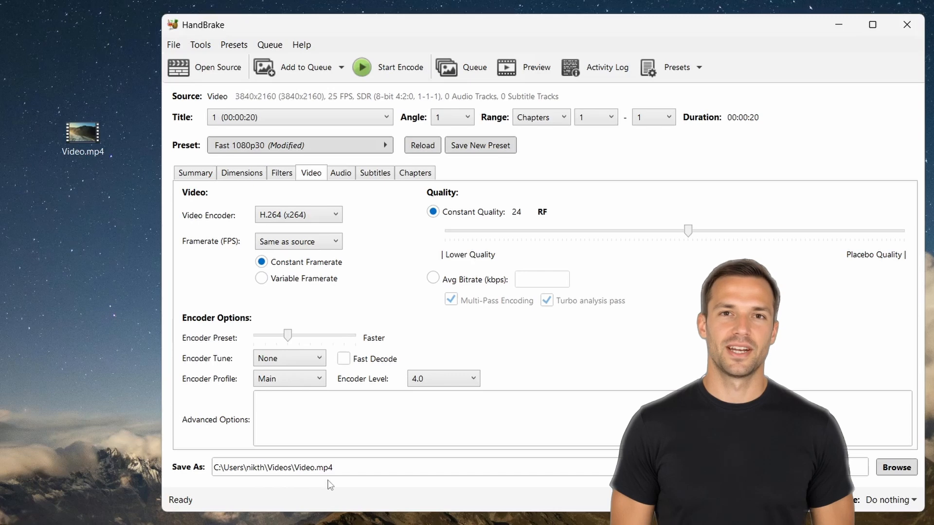
# Step: Set the output destination to the Desktop folder with the file name Compressed Video in mp4 format
pyautogui.click(886, 470)
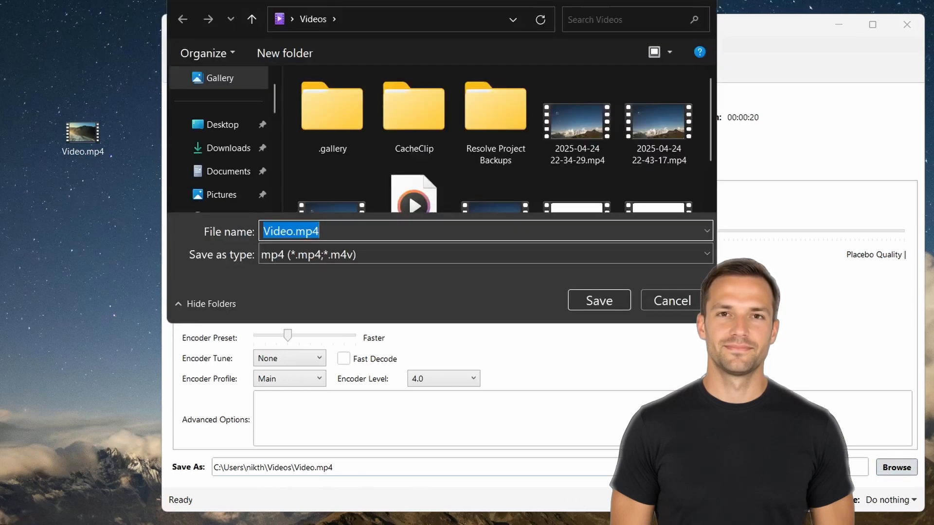
pyautogui.click(227, 137)
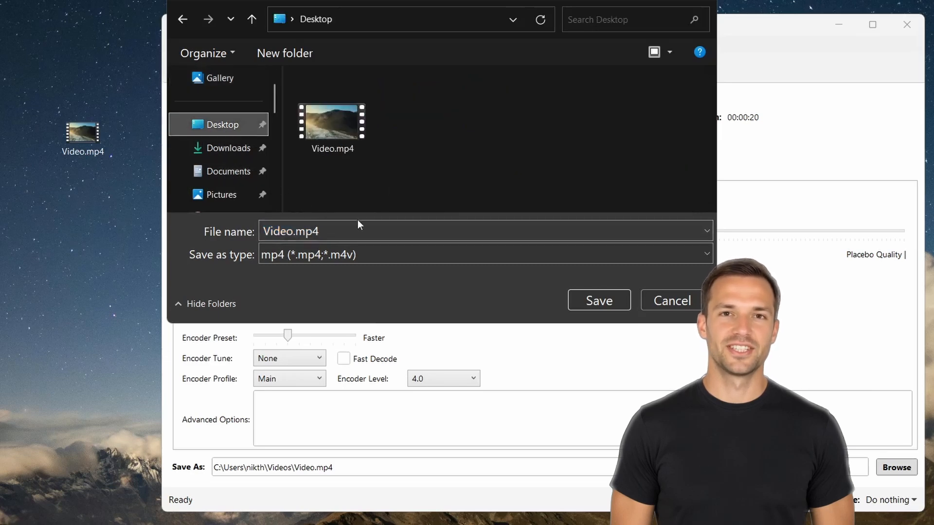
pyautogui.click(368, 227)
pyautogui.write('C')
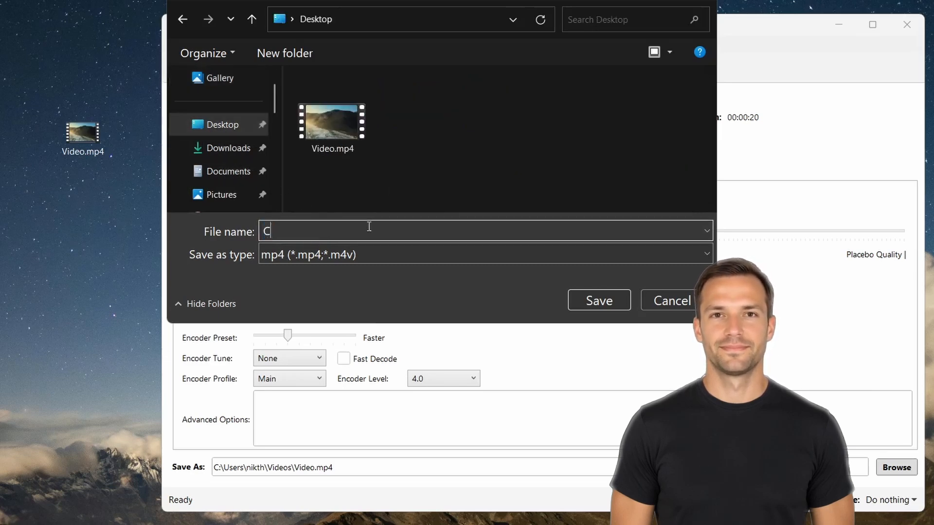
pyautogui.write('ompressed Video')
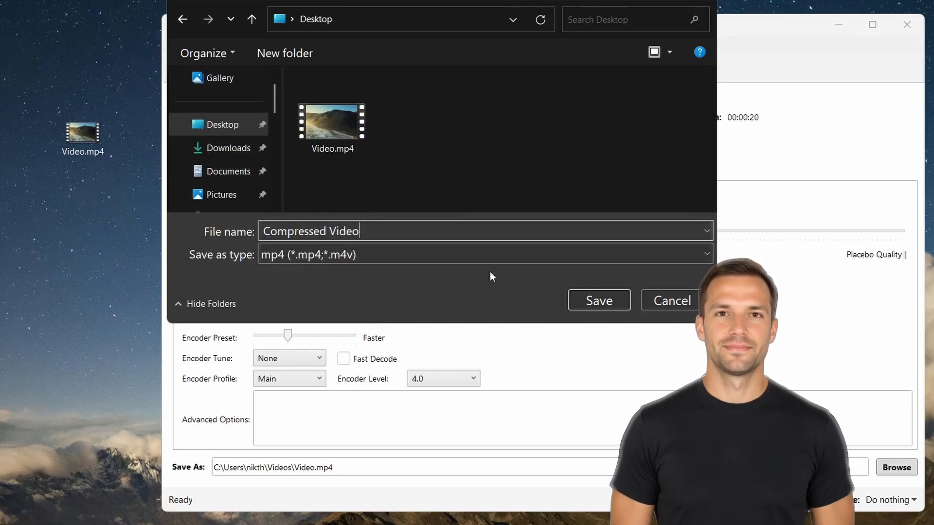
pyautogui.click(597, 302)
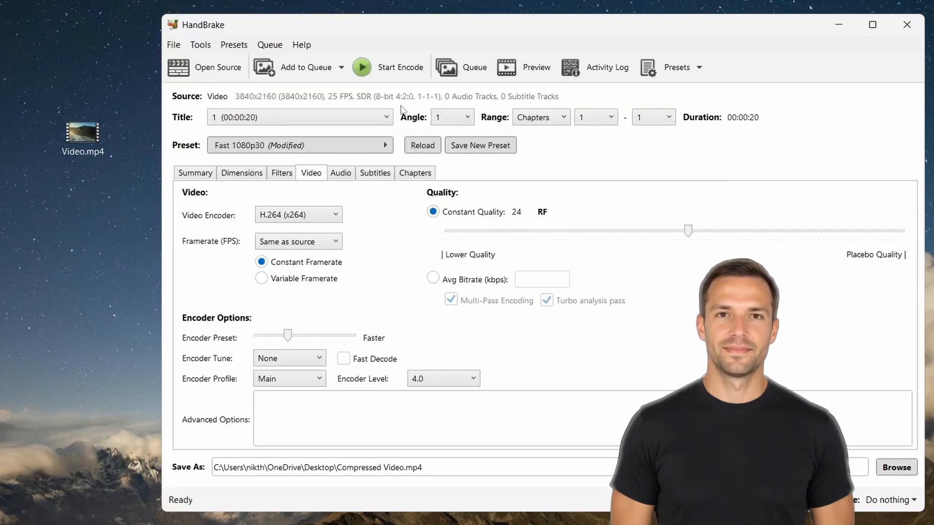
# Step: Start the encode and place the finished Compressed Video.mp4 directly below Video.mp4 on the desktop
pyautogui.click(390, 71)
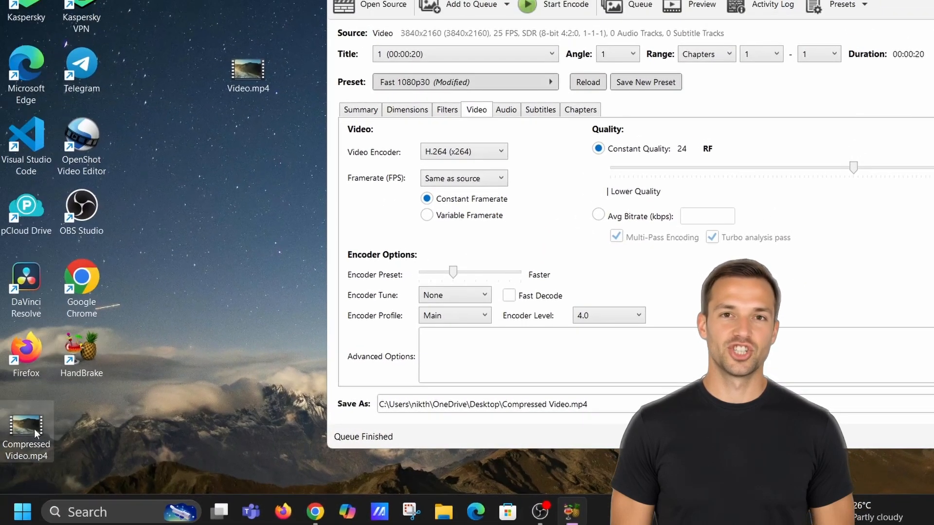
pyautogui.moveTo(34, 429); pyautogui.dragTo(256, 127)
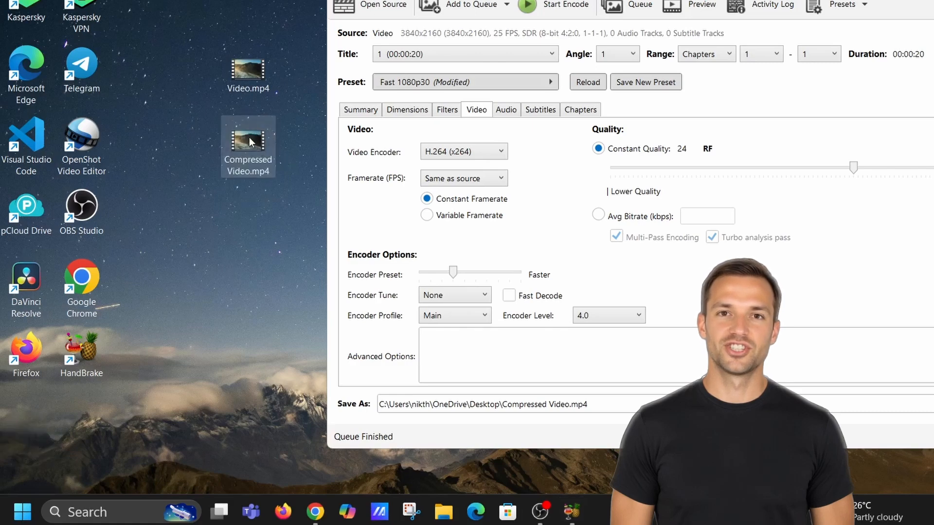
# Step: Check the file size of Compressed Video.mp4 in its file properties, then close them
pyautogui.moveTo(249, 138)
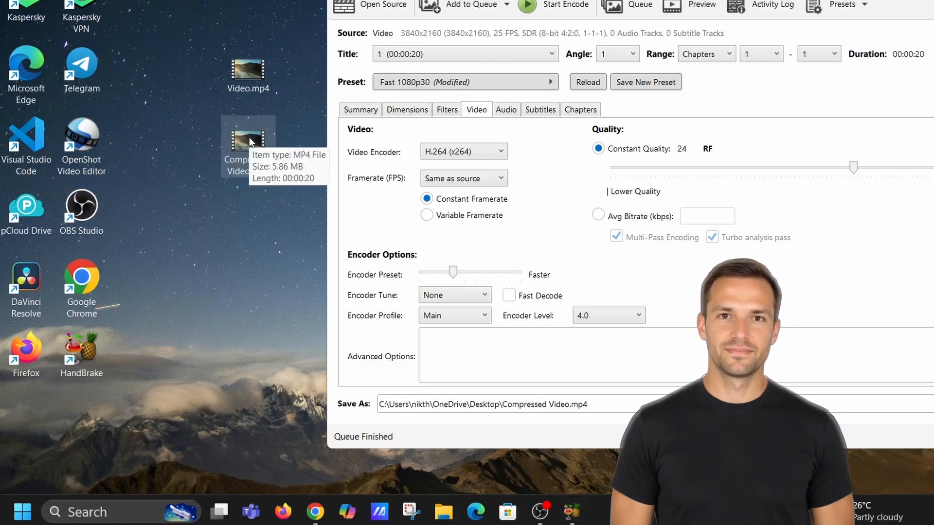
pyautogui.rightClick(248, 137)
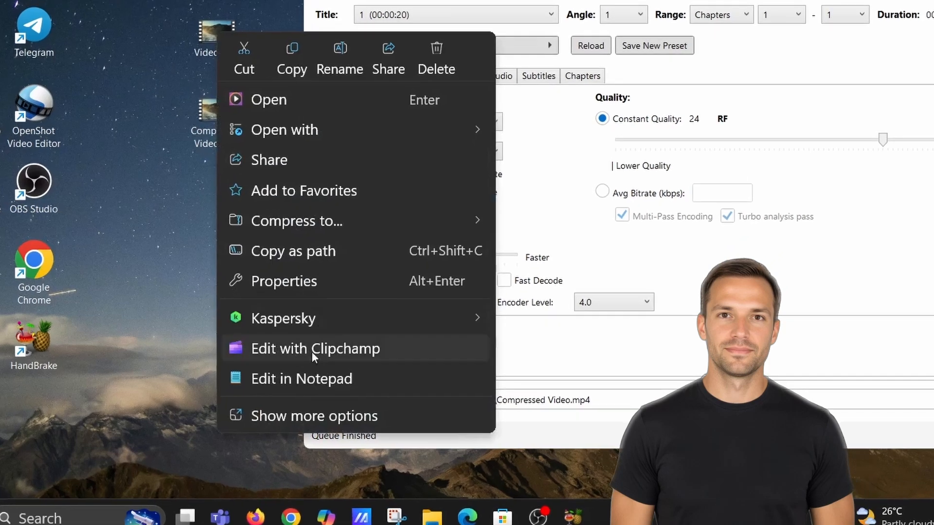
pyautogui.click(292, 416)
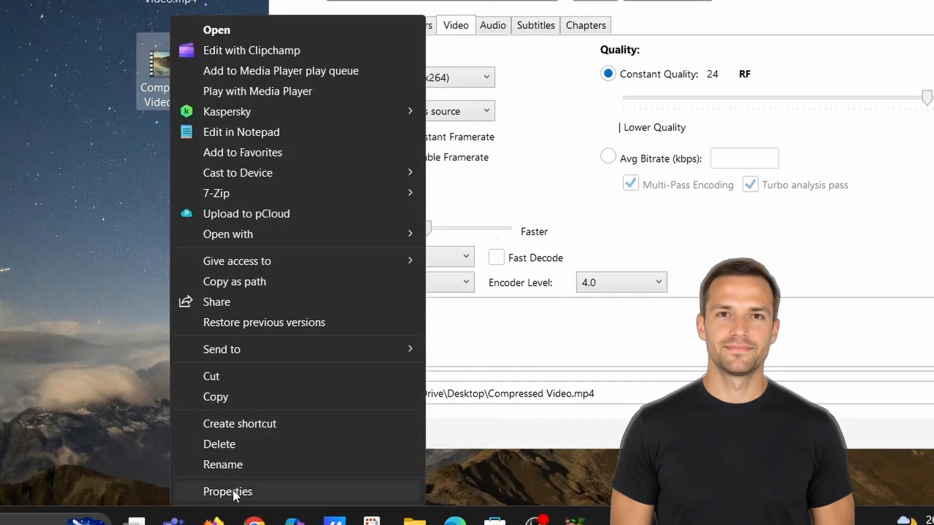
pyautogui.click(229, 491)
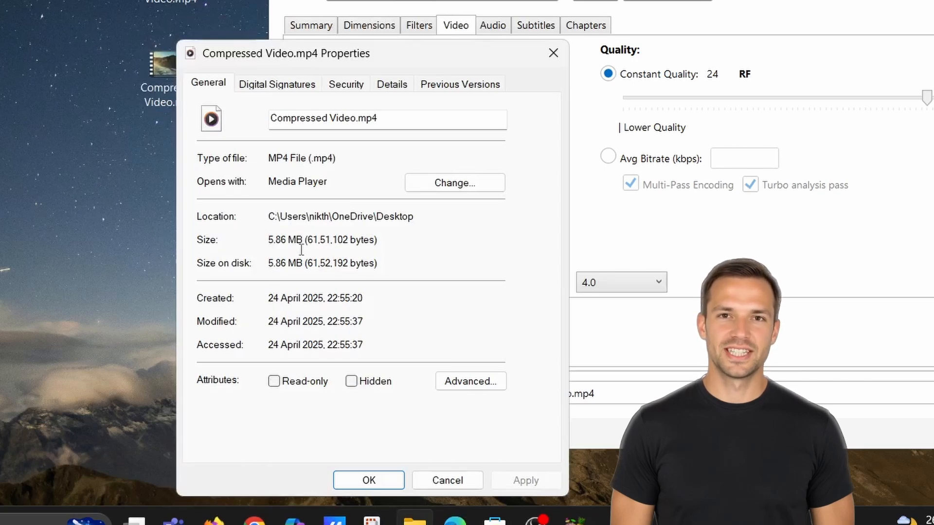
pyautogui.click(373, 477)
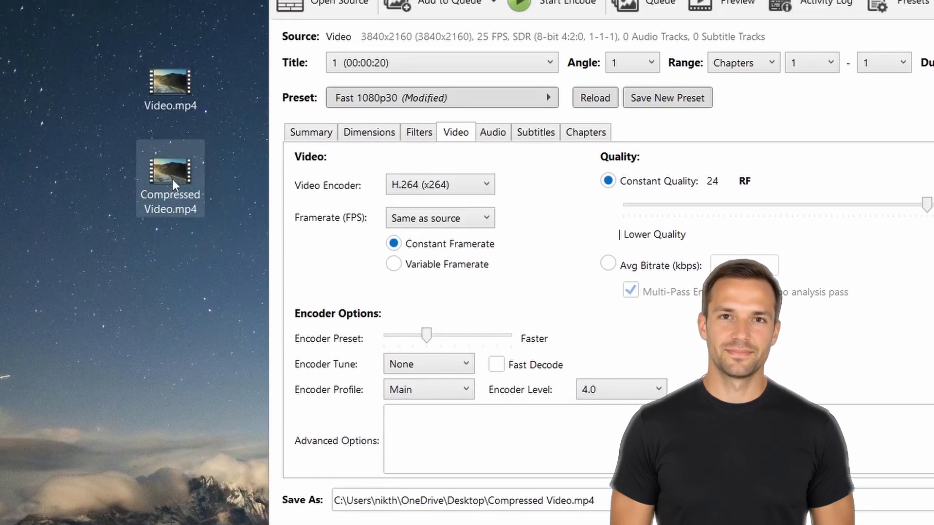
# Step: Play Compressed Video.mp4 in Media Player to check its picture quality, and pause the playback
pyautogui.doubleClick(173, 179)
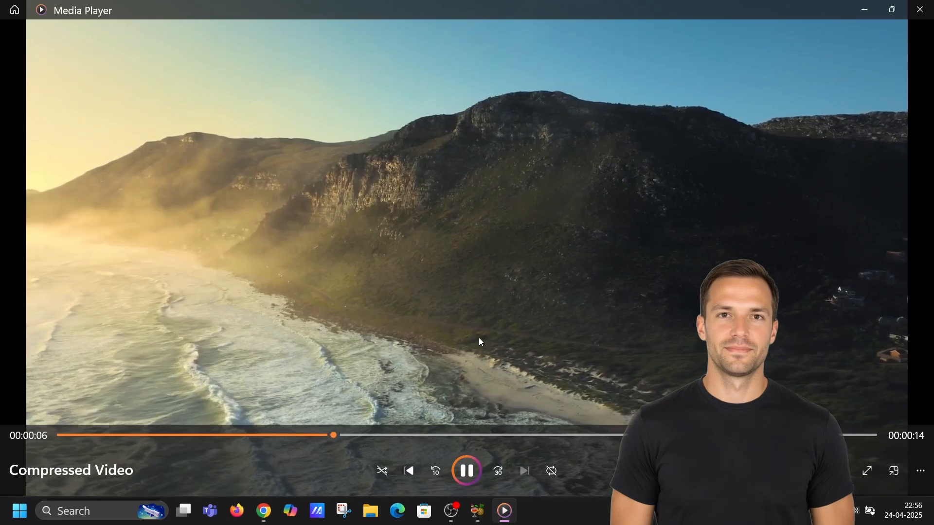
pyautogui.click(468, 471)
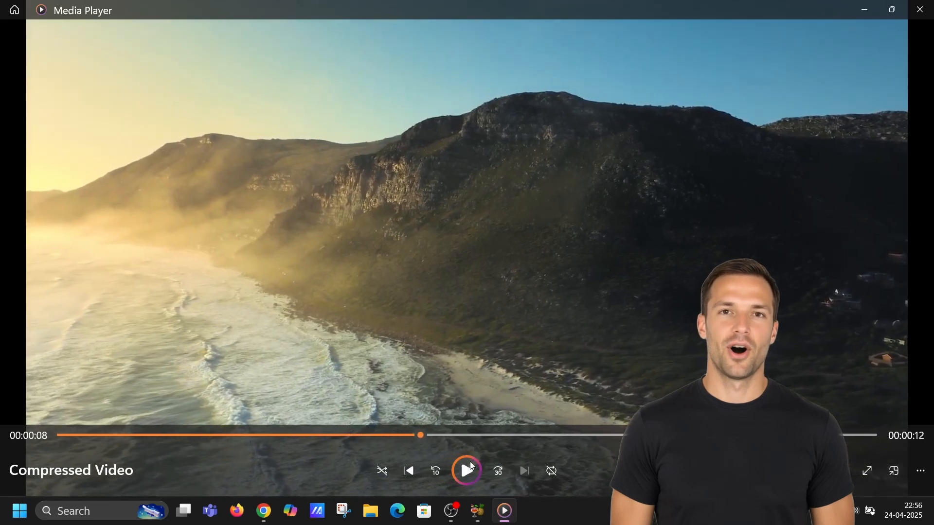